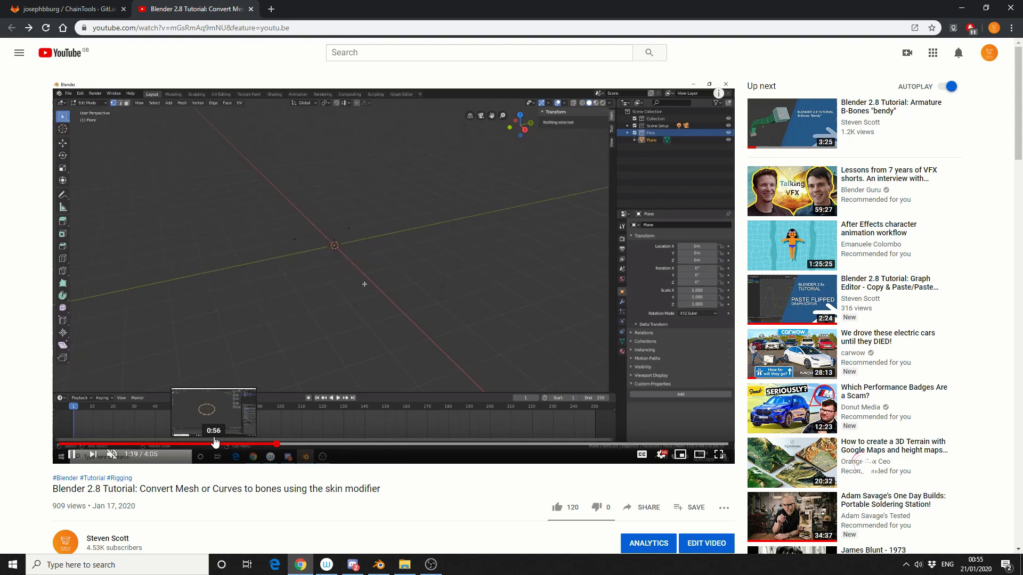
{"action": "scroll", "coordinate": [333, 427], "scroll_direction": "down", "scroll_amount": 3}
{"action": "scroll", "coordinate": [347, 434], "scroll_direction": "down", "scroll_amount": 2}
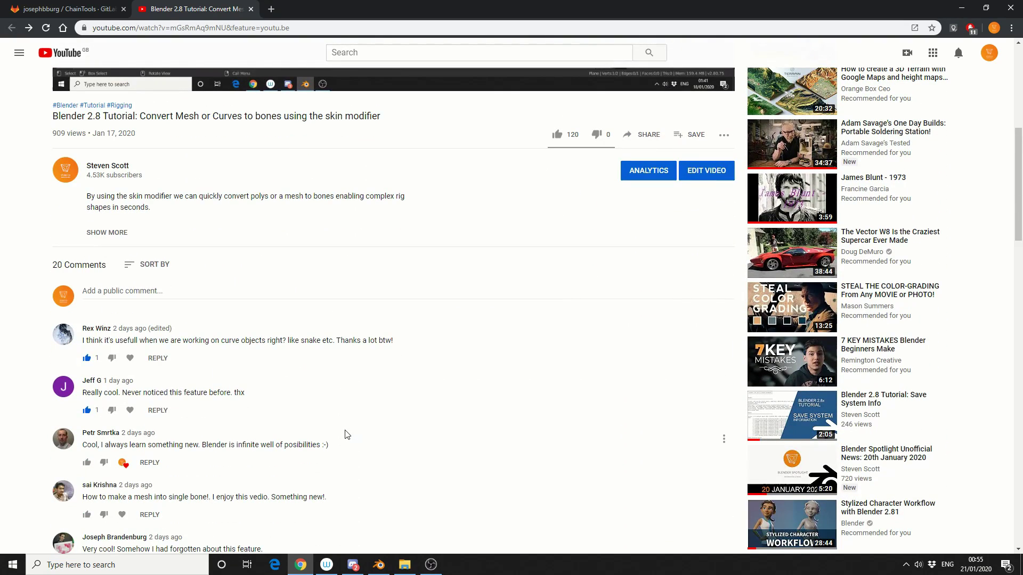
{"action": "scroll", "coordinate": [346, 434], "scroll_direction": "down", "scroll_amount": 2}
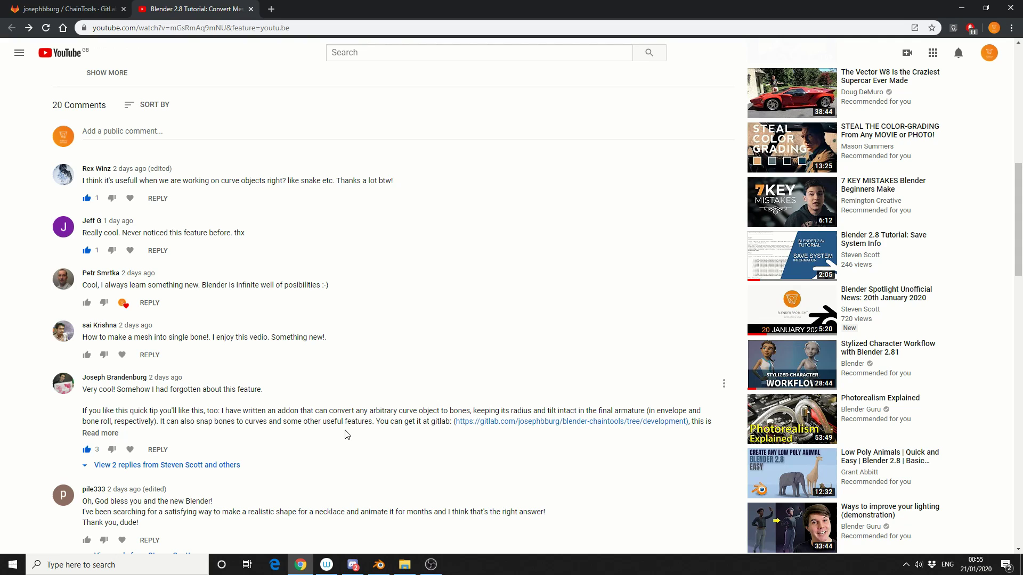
Bring up the ChainTools GitLab project page showing its readme and feature list.
{"action": "left_click", "coordinate": [50, 5]}
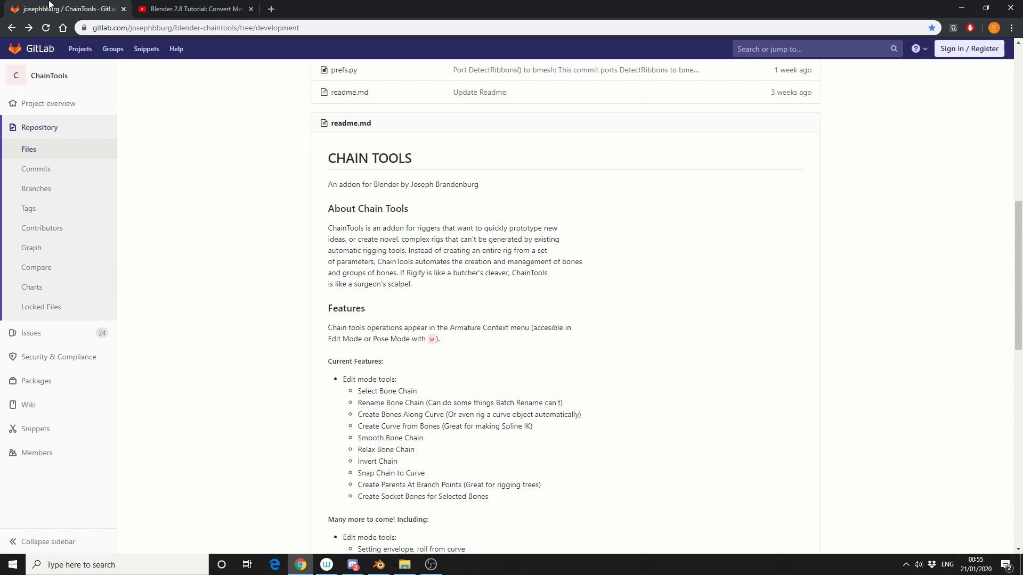
Delete the default cube and add a NURBS curve at the scene origin.
{"action": "left_click", "coordinate": [380, 565]}
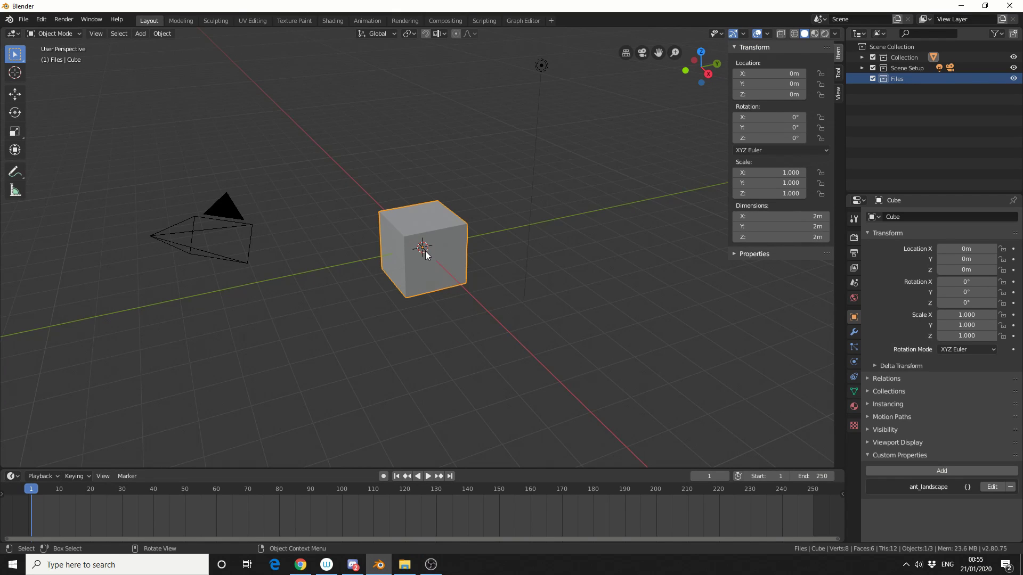
{"action": "key", "text": "Delete"}
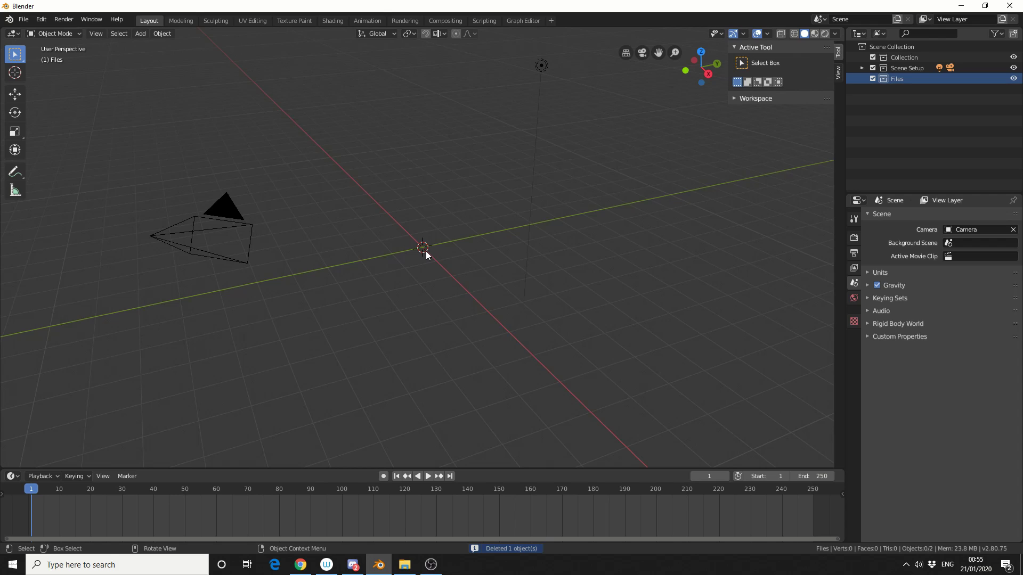
{"action": "key", "text": "shift+a"}
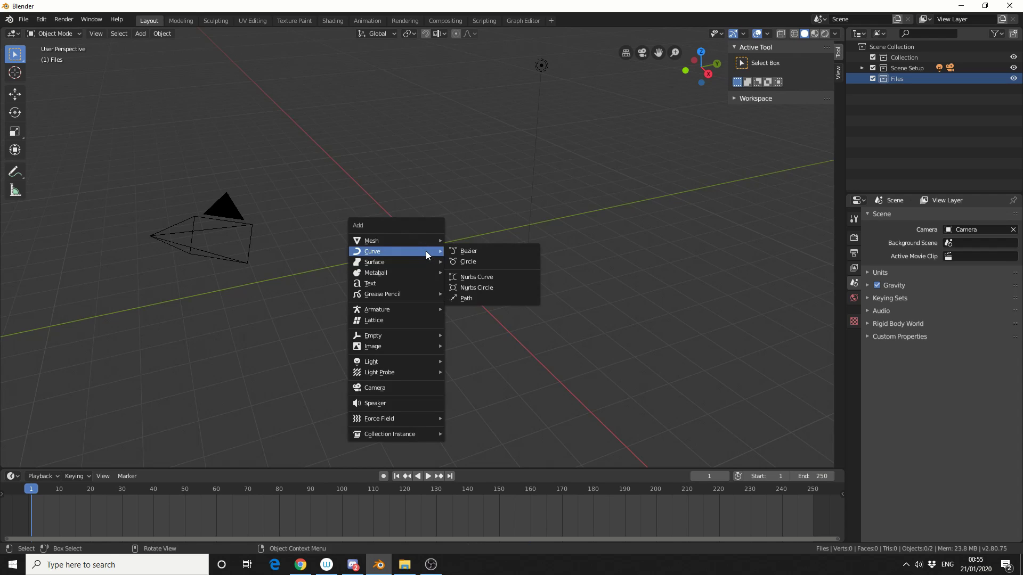
{"action": "left_click", "coordinate": [474, 278]}
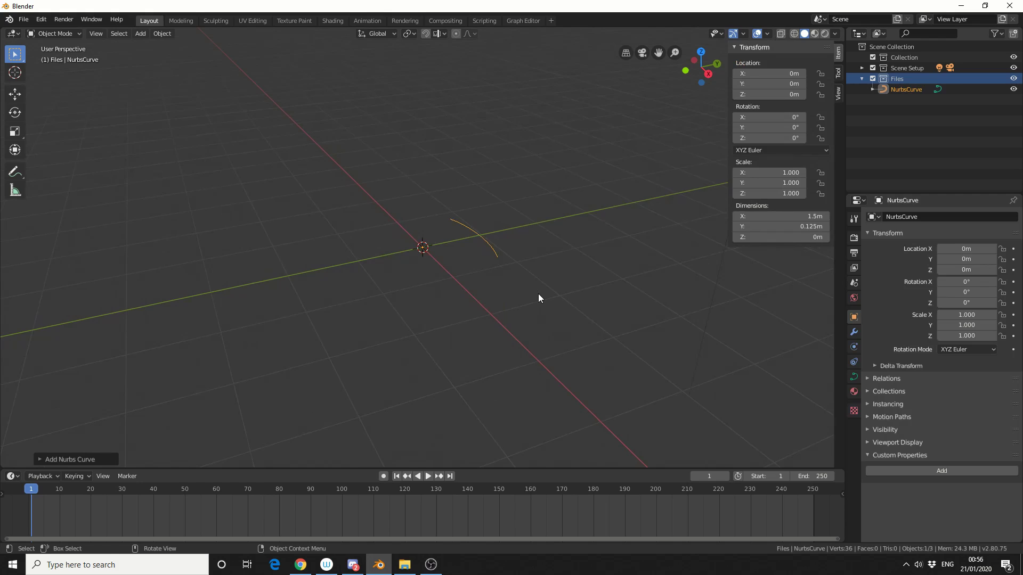
Create a BoneChain armature from the selected NURBS curve with 9 bones per spline.
{"action": "left_click", "coordinate": [142, 34]}
{"action": "mouse_move", "coordinate": [164, 114]}
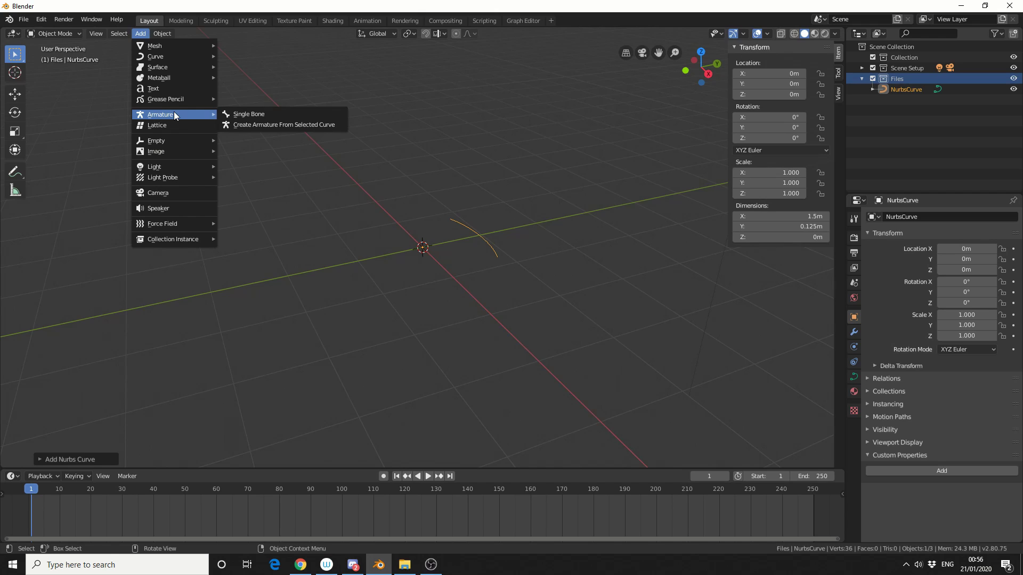
{"action": "left_click", "coordinate": [250, 126]}
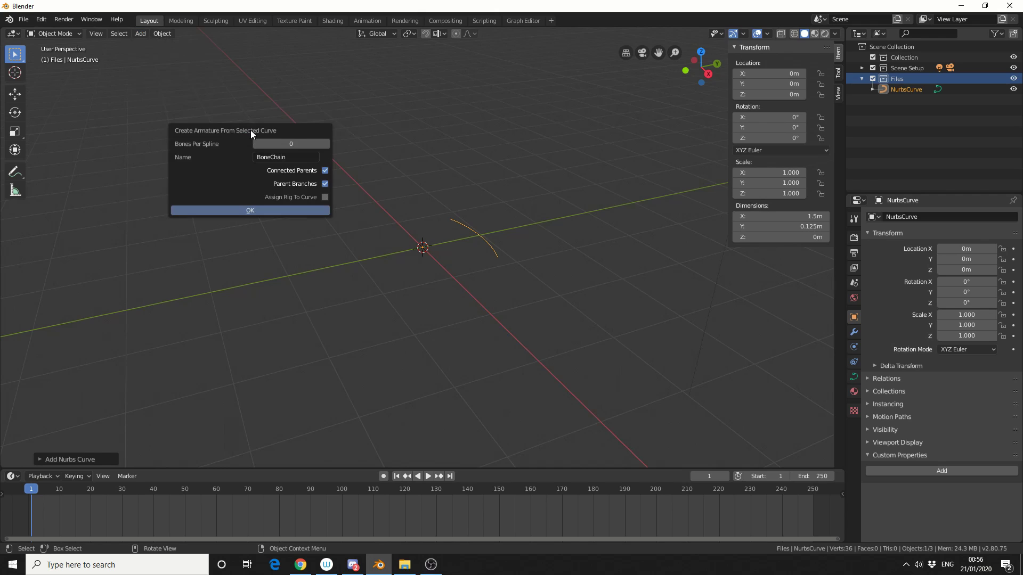
{"action": "left_click", "coordinate": [293, 143]}
{"action": "type", "text": "9"}
{"action": "left_click", "coordinate": [279, 211]}
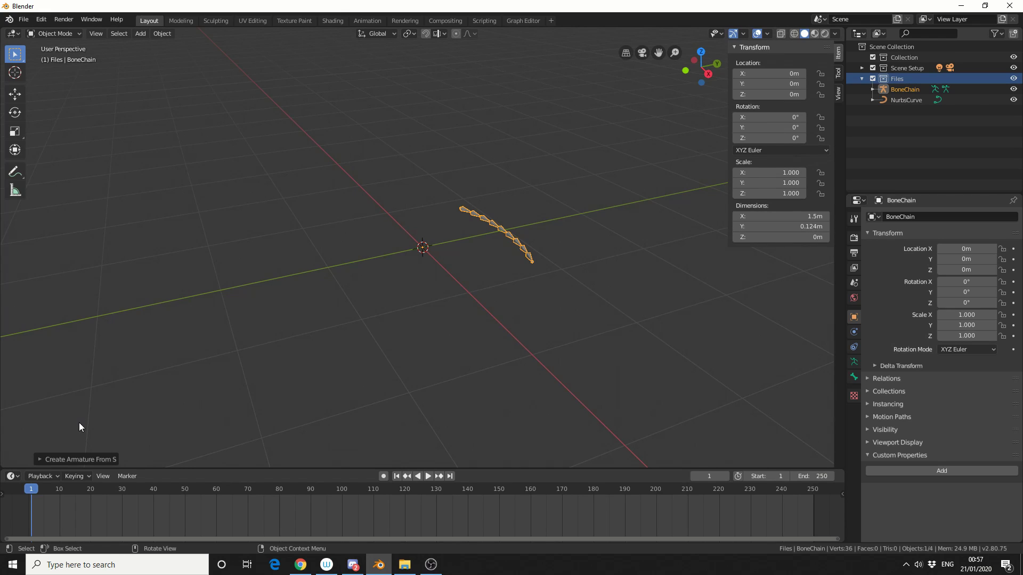
Change Bones Per Spline to 15 in the Create Armature settings, then inspect the chain.
{"action": "left_click", "coordinate": [75, 454]}
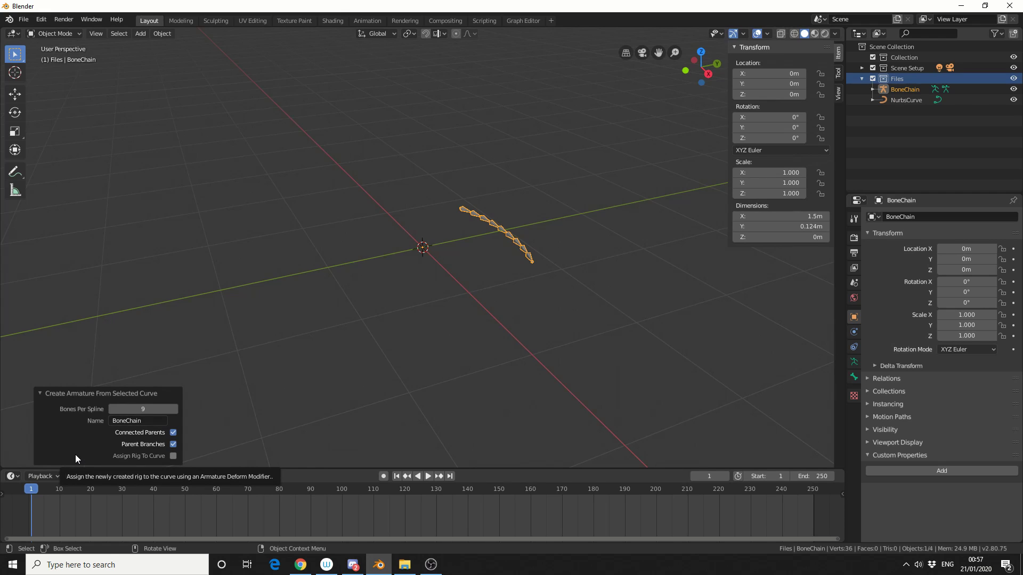
{"action": "mouse_move", "coordinate": [147, 409]}
{"action": "left_mouse_down"}
{"action": "mouse_move", "coordinate": [120, 410]}
{"action": "mouse_move", "coordinate": [155, 409]}
{"action": "left_mouse_up"}
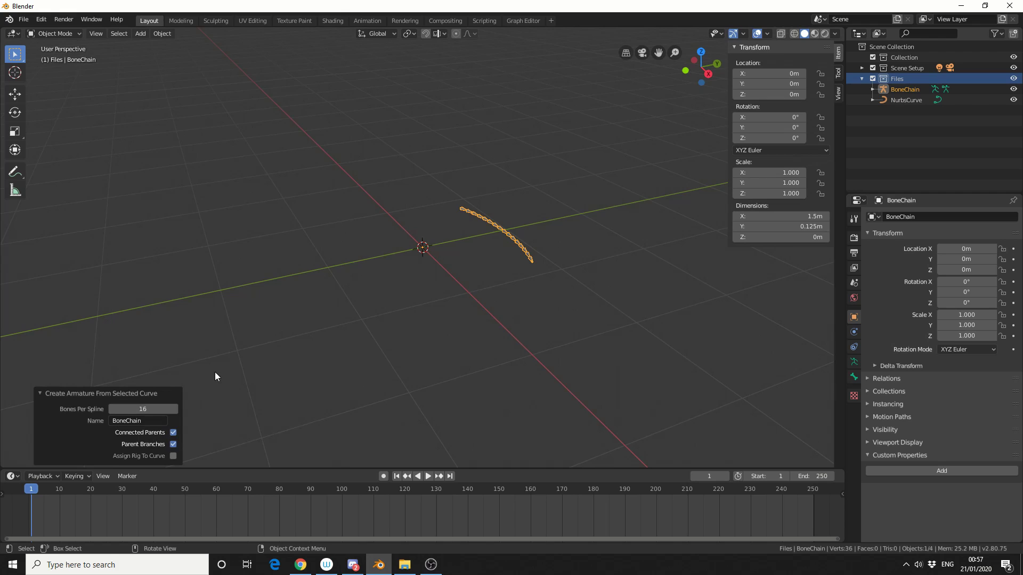
{"action": "left_click_drag", "start_coordinate": [144, 410], "coordinate": [338, 377]}
{"action": "left_click", "coordinate": [548, 328]}
{"action": "scroll", "coordinate": [555, 320], "scroll_direction": "up", "scroll_amount": 3}
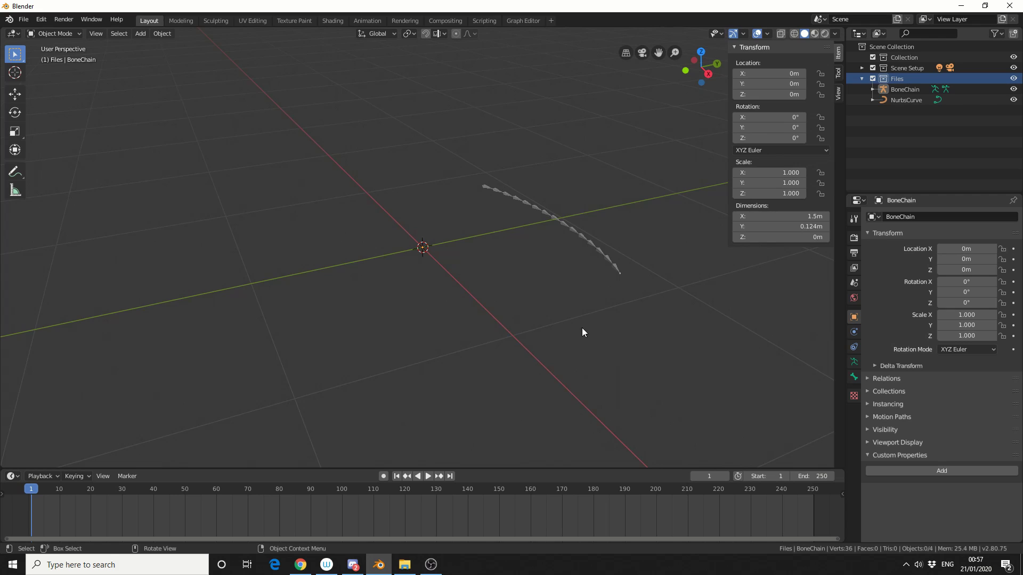
{"action": "middle_click_drag", "start_coordinate": [582, 333], "coordinate": [370, 445]}
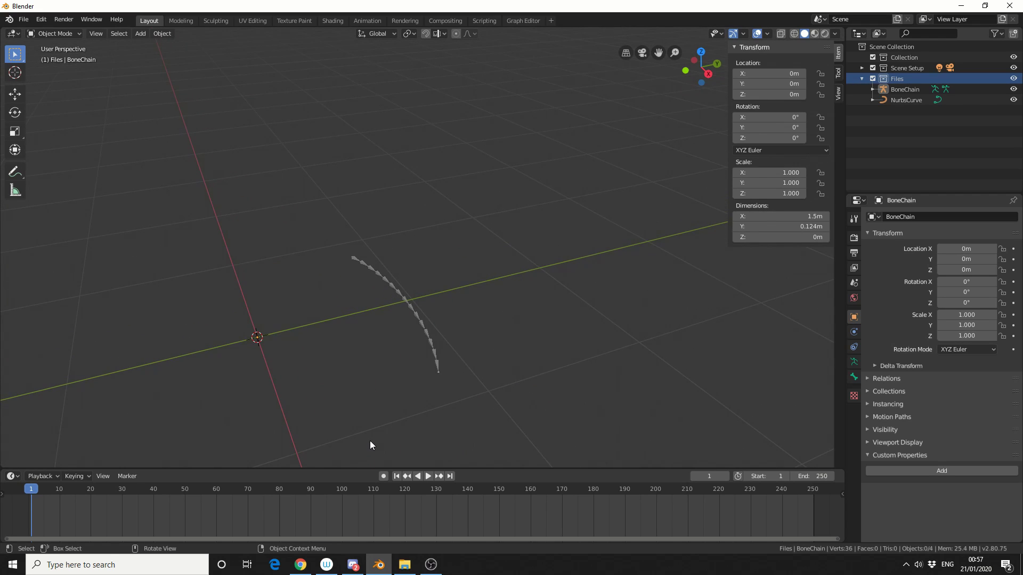
Switch the armature to Edit Mode and select only its first bone.
{"action": "left_click", "coordinate": [54, 33]}
{"action": "left_click", "coordinate": [54, 57]}
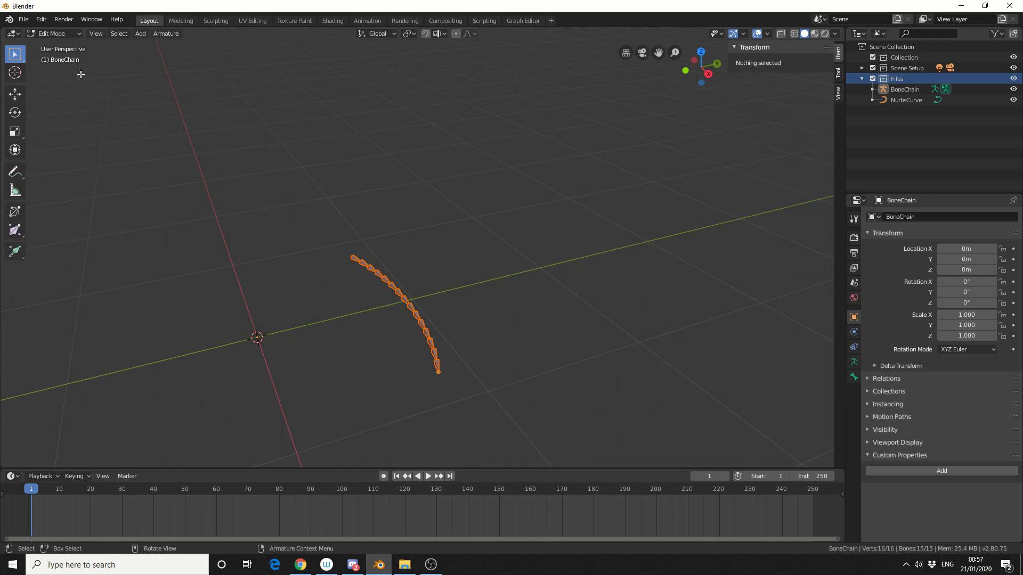
{"action": "middle_click_drag", "start_coordinate": [397, 358], "coordinate": [464, 334]}
{"action": "key", "text": "alt+a"}
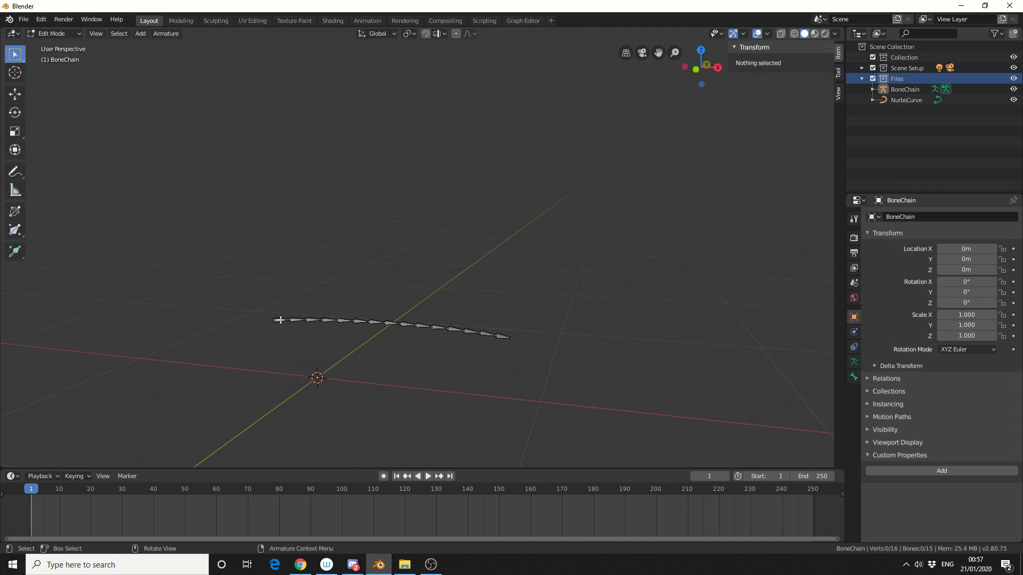
{"action": "left_click", "coordinate": [278, 320]}
Try ChainTools Select Bone Chain, review its selection methods, then deselect all bones.
{"action": "right_click", "coordinate": [279, 319]}
{"action": "mouse_move", "coordinate": [232, 320]}
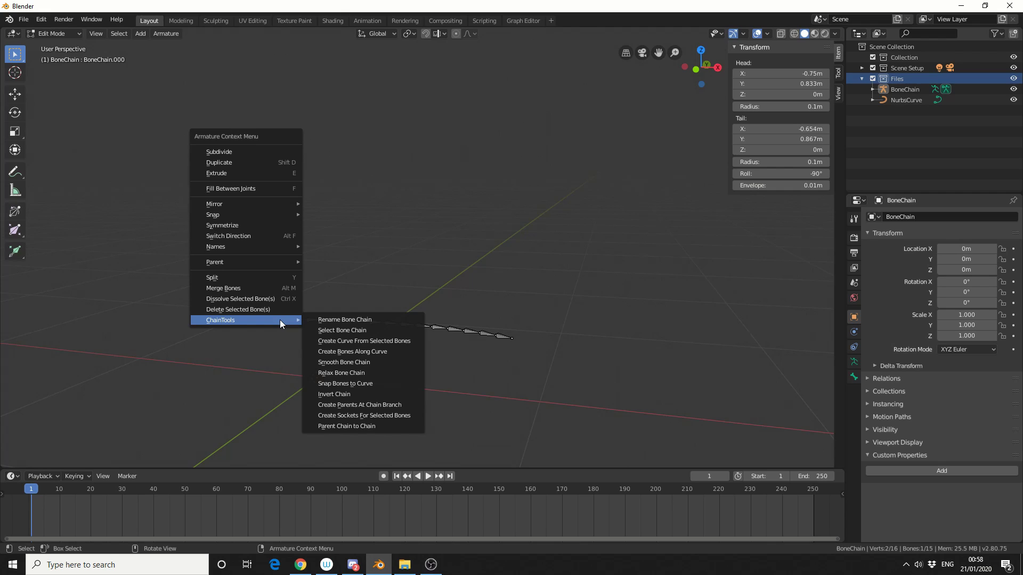
{"action": "left_click", "coordinate": [336, 331]}
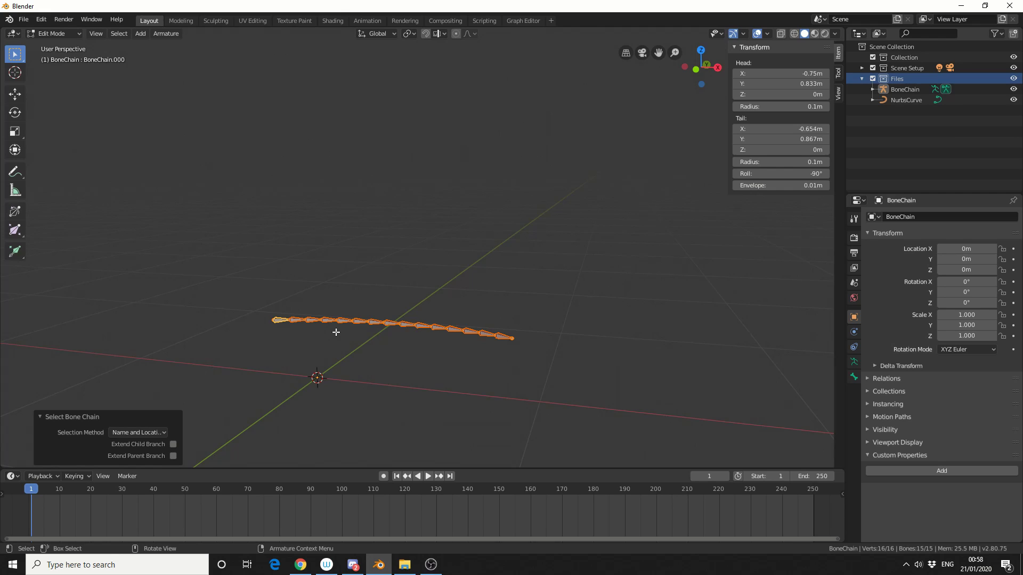
{"action": "left_click", "coordinate": [138, 433]}
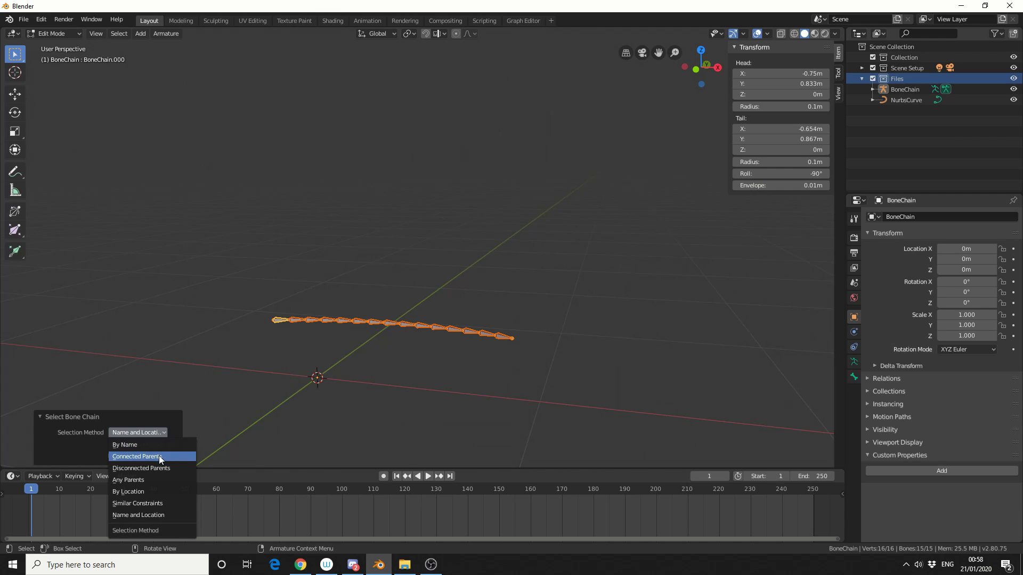
{"action": "left_click", "coordinate": [168, 492]}
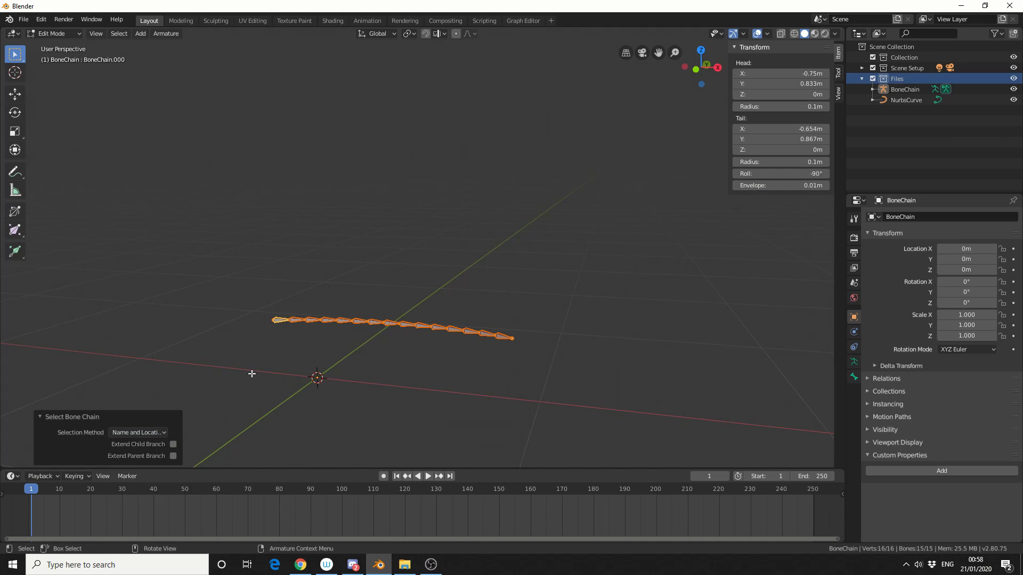
{"action": "left_click", "coordinate": [251, 373]}
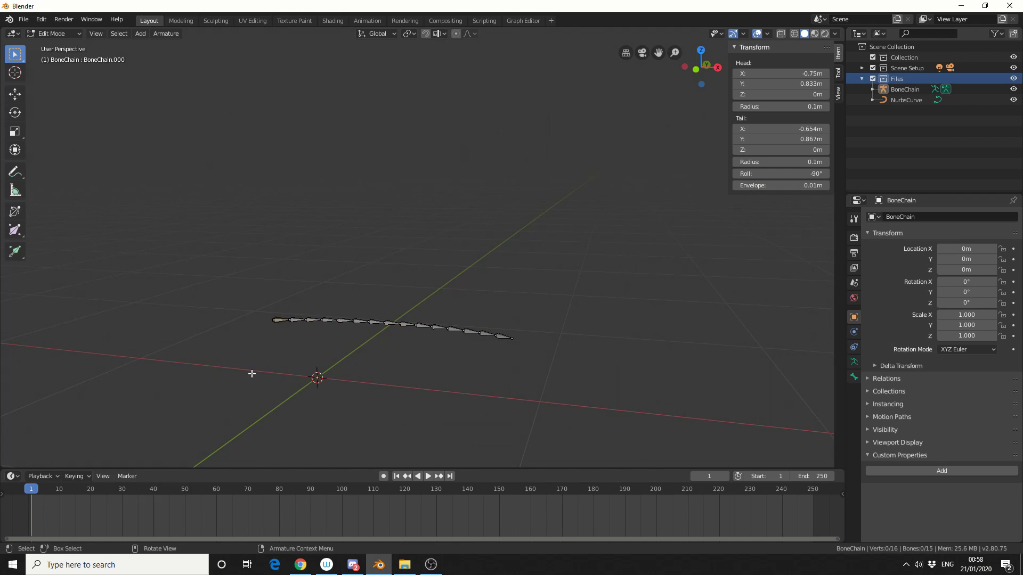
Select the whole chain from its first bone, then apply ChainTools Invert Chain.
{"action": "left_click", "coordinate": [277, 320]}
{"action": "right_click", "coordinate": [279, 319]}
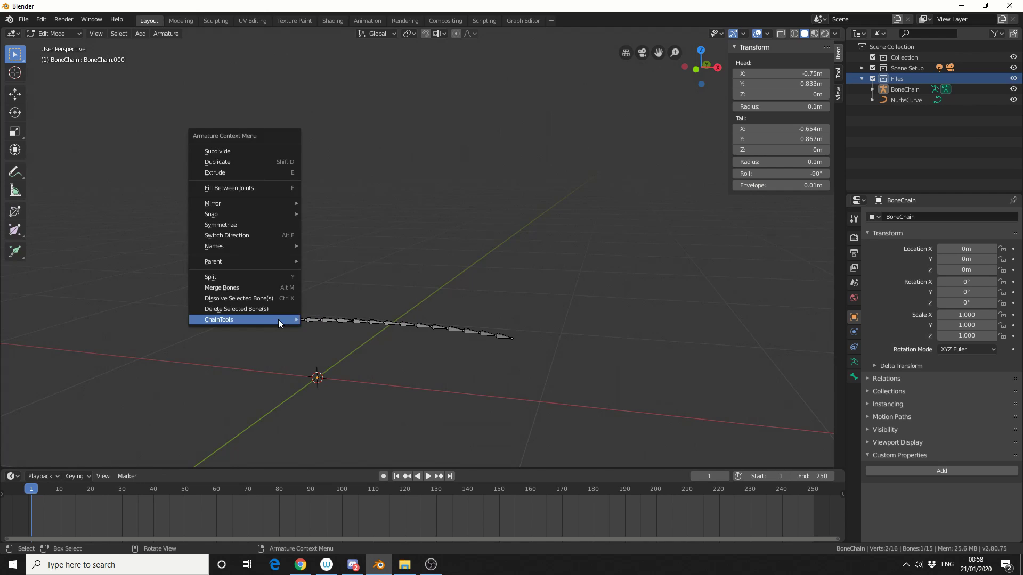
{"action": "left_click", "coordinate": [352, 332]}
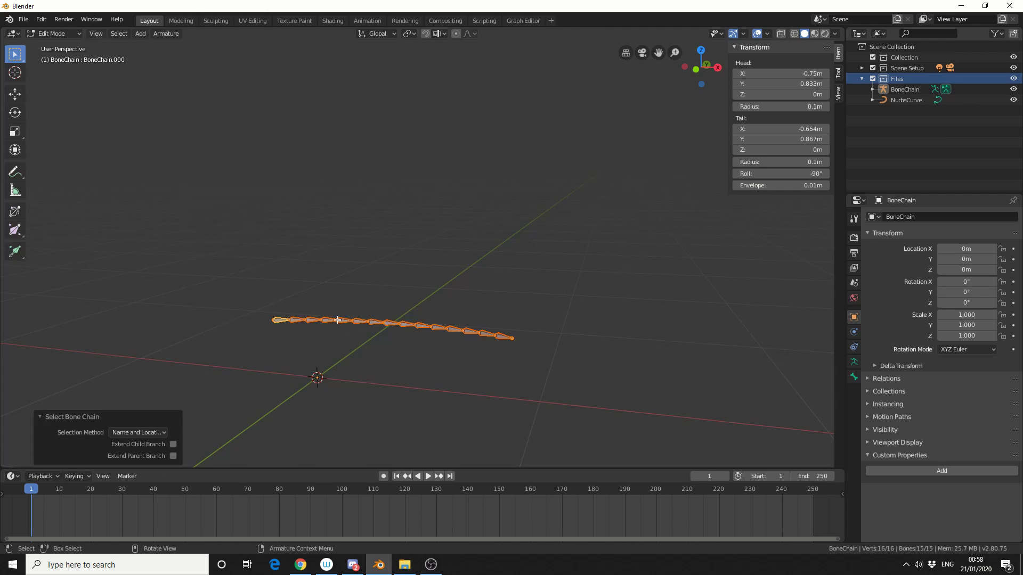
{"action": "right_click", "coordinate": [337, 320]}
{"action": "mouse_move", "coordinate": [304, 320]}
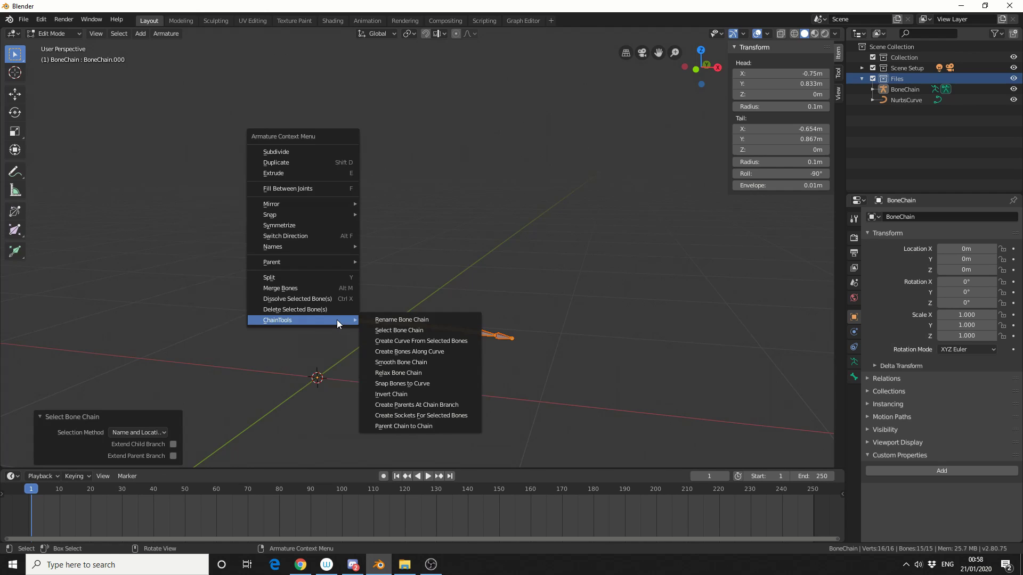
{"action": "left_click", "coordinate": [425, 395]}
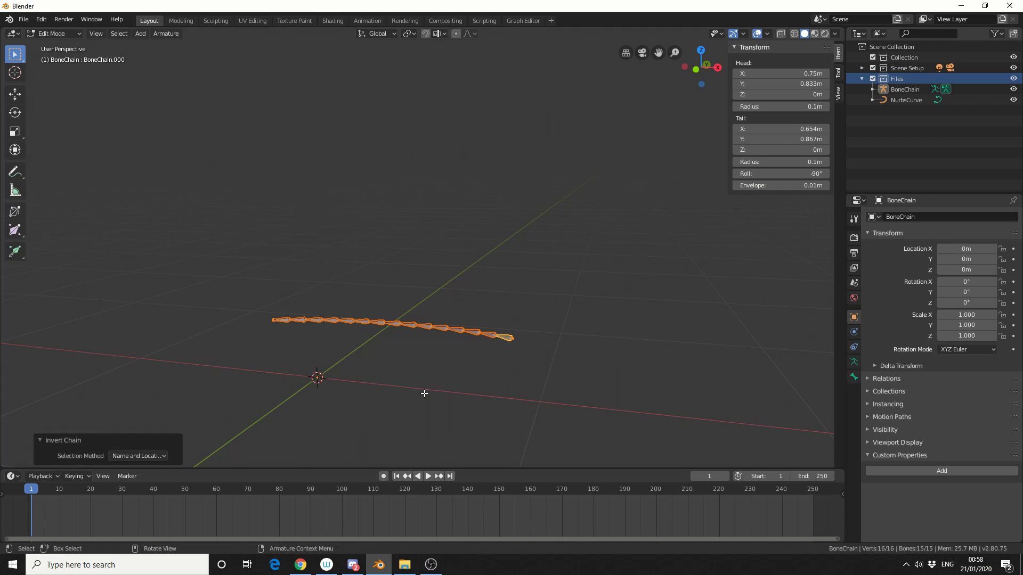
{"action": "scroll", "coordinate": [425, 393], "scroll_direction": "up", "scroll_amount": 2}
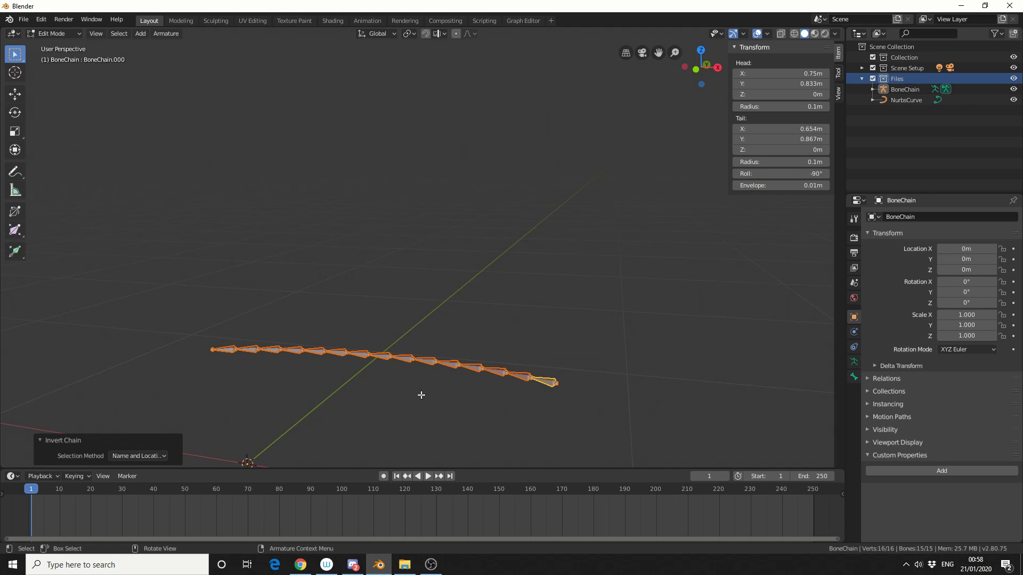
Apply Smooth Bone Chain with Factor 1.00 and Iterations raised to 64.
{"action": "right_click", "coordinate": [273, 350]}
{"action": "mouse_move", "coordinate": [240, 349]}
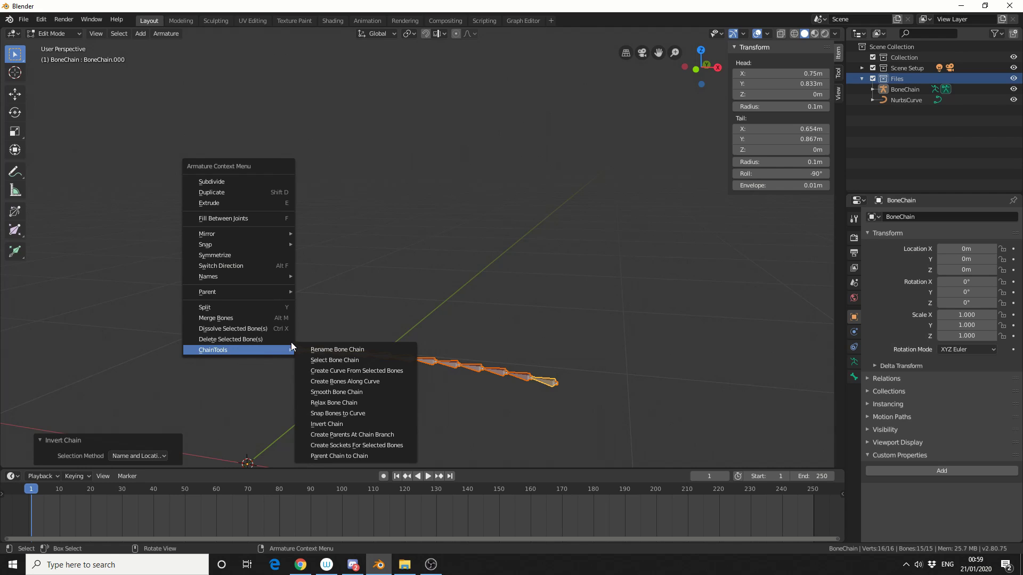
{"action": "left_click", "coordinate": [344, 392]}
{"action": "middle_click_drag", "start_coordinate": [423, 296], "coordinate": [204, 308]}
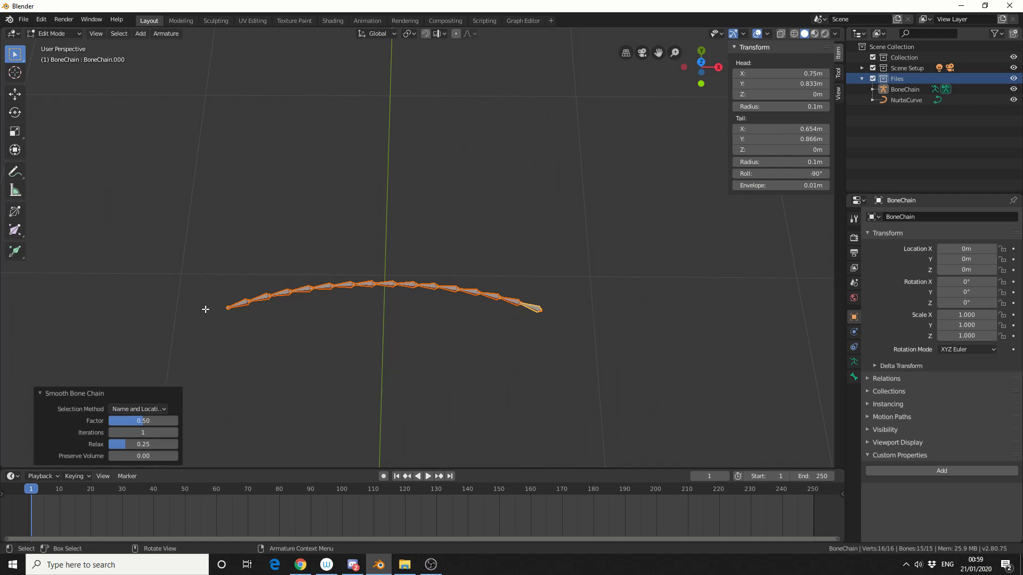
{"action": "left_click_drag", "start_coordinate": [116, 432], "coordinate": [248, 432]}
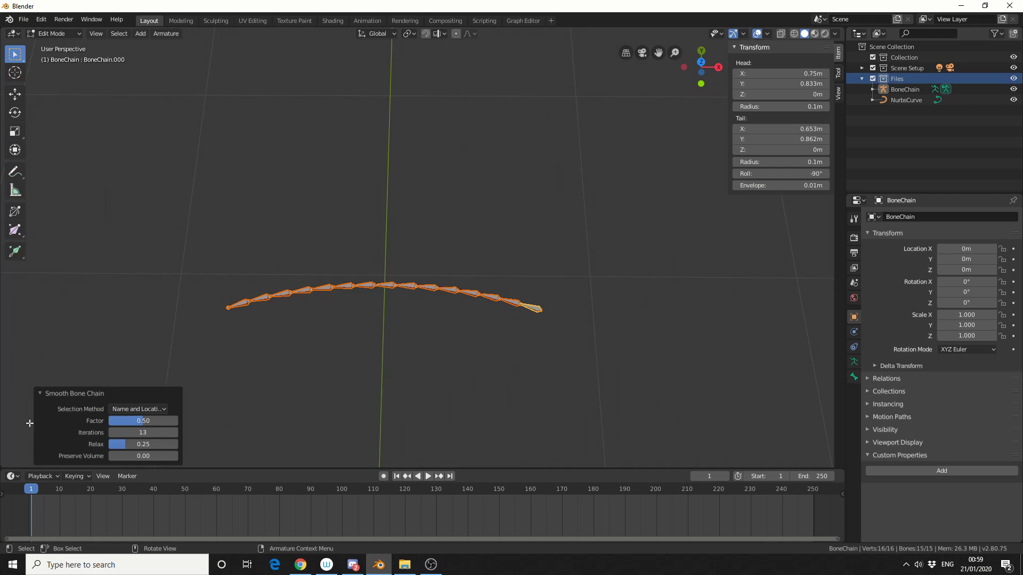
{"action": "left_click_drag", "start_coordinate": [128, 421], "coordinate": [251, 417]}
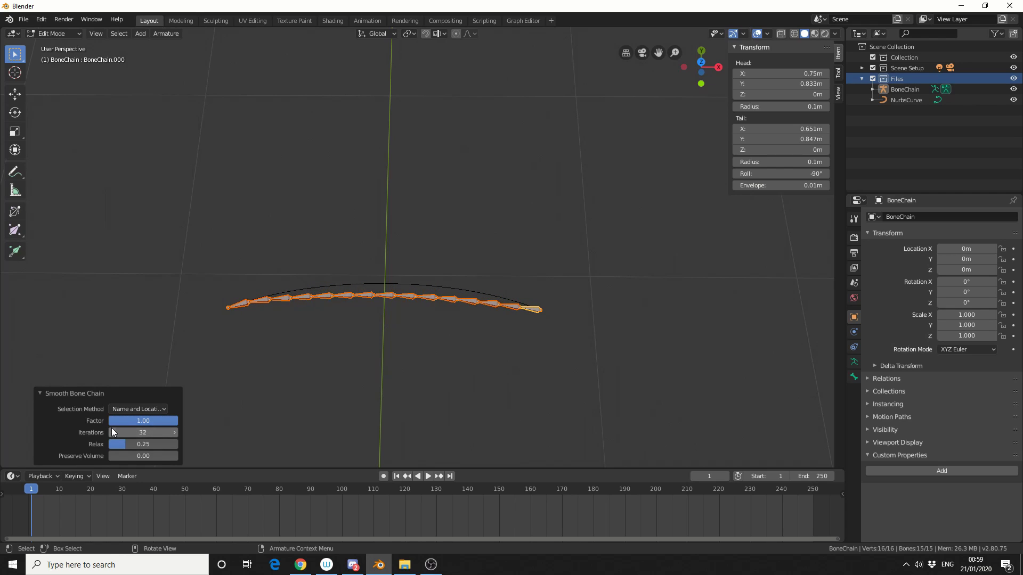
{"action": "left_click_drag", "start_coordinate": [130, 432], "coordinate": [161, 433]}
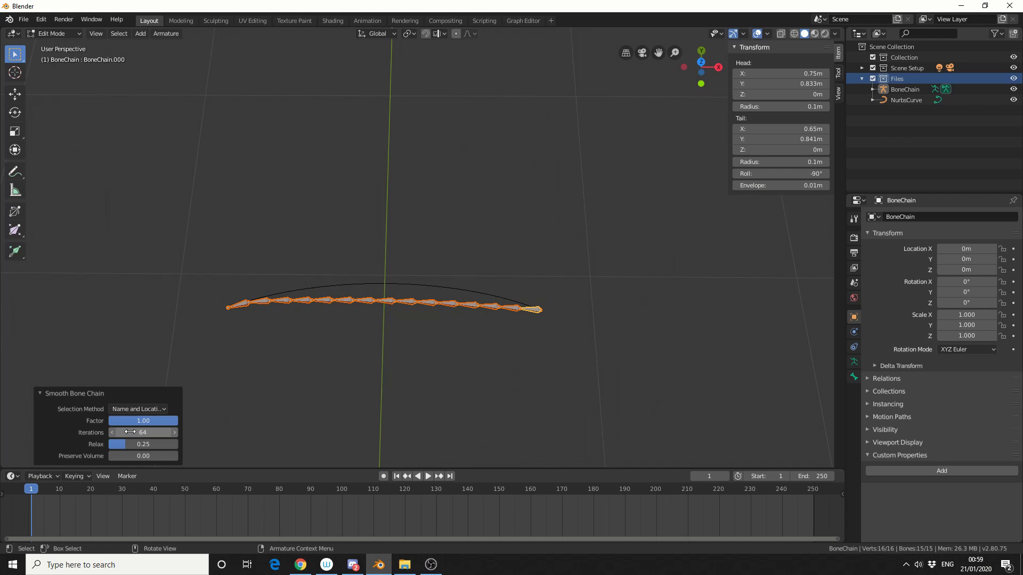
Deselect all, then select the entire bone chain from its first bone.
{"action": "left_click", "coordinate": [434, 349]}
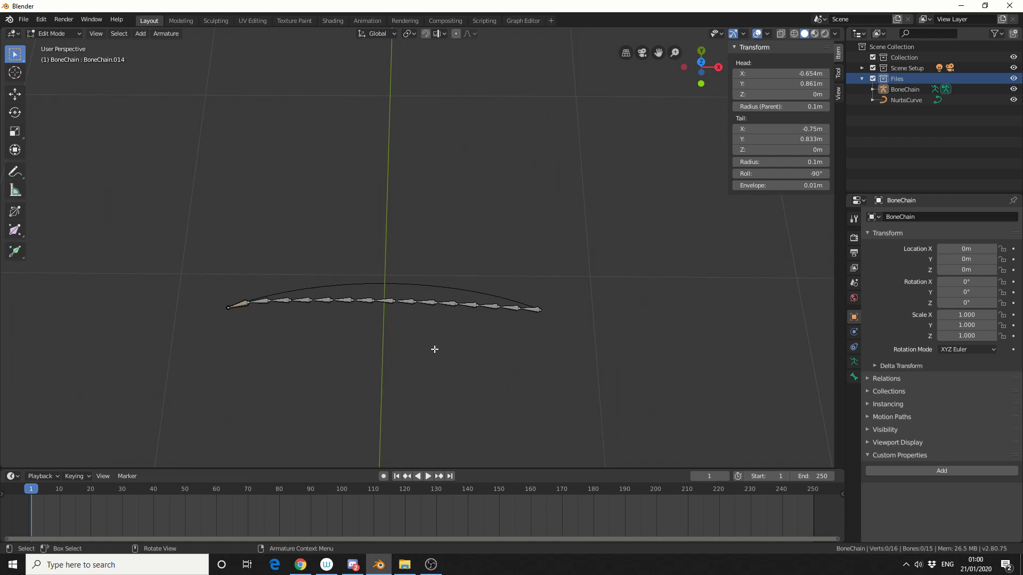
{"action": "left_click", "coordinate": [241, 306]}
{"action": "right_click", "coordinate": [242, 307]}
{"action": "left_click", "coordinate": [308, 315]}
Create a Poly-type curve named 'Poly' from the selected bones.
{"action": "right_click", "coordinate": [276, 300]}
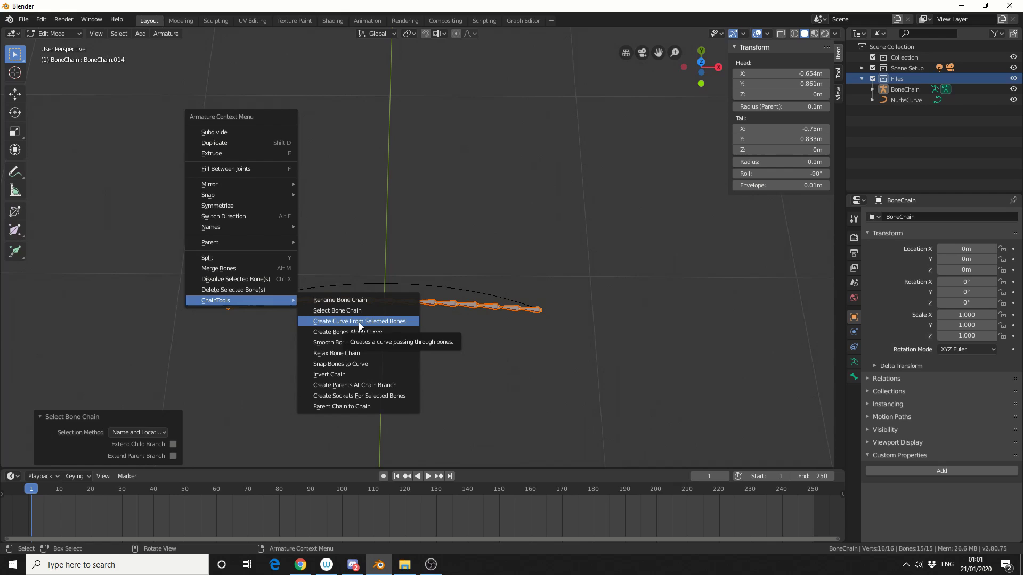
{"action": "left_click", "coordinate": [359, 322]}
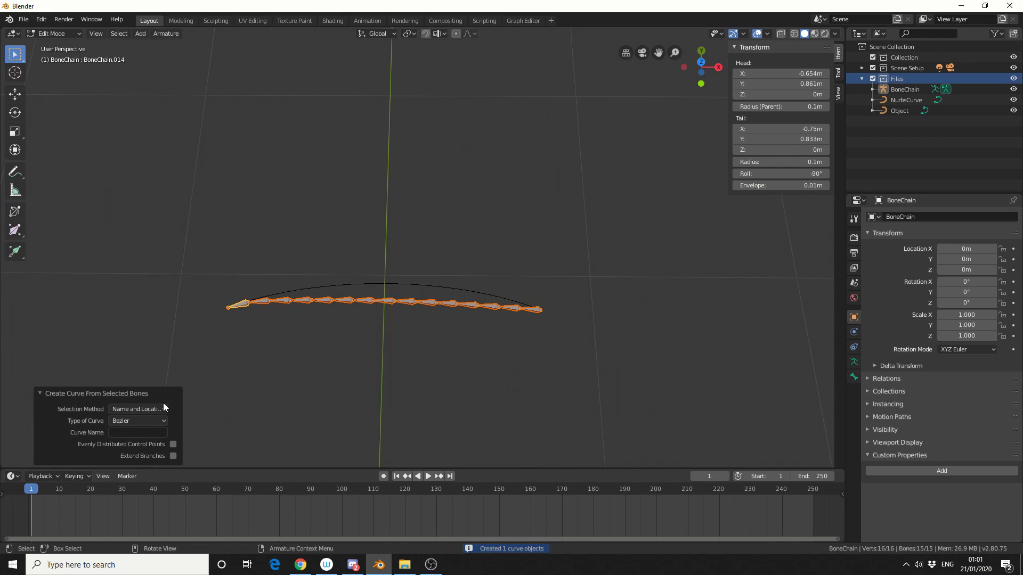
{"action": "left_click", "coordinate": [161, 423]}
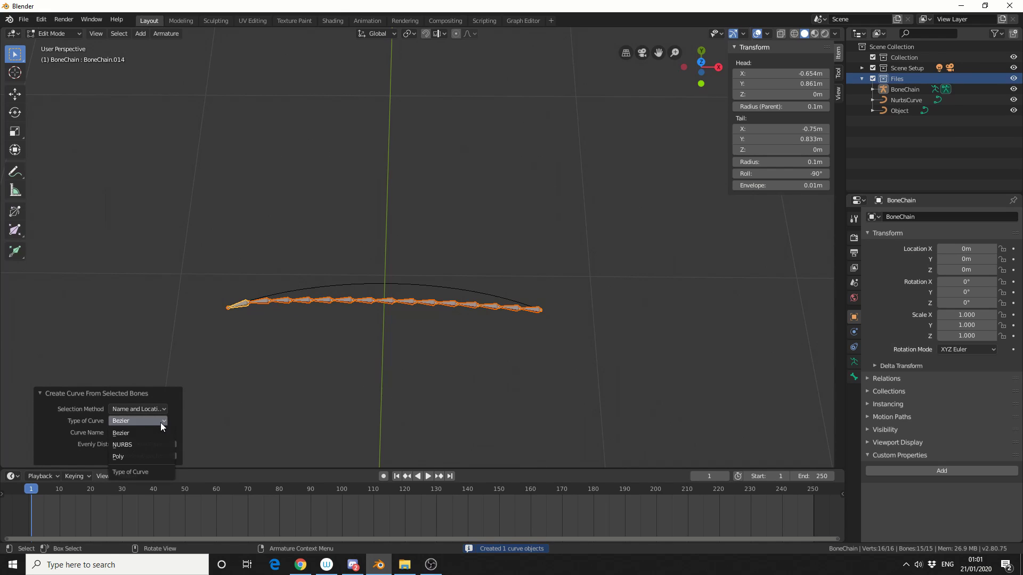
{"action": "left_click", "coordinate": [150, 456]}
{"action": "left_click", "coordinate": [133, 432]}
{"action": "type", "text": "ol"}
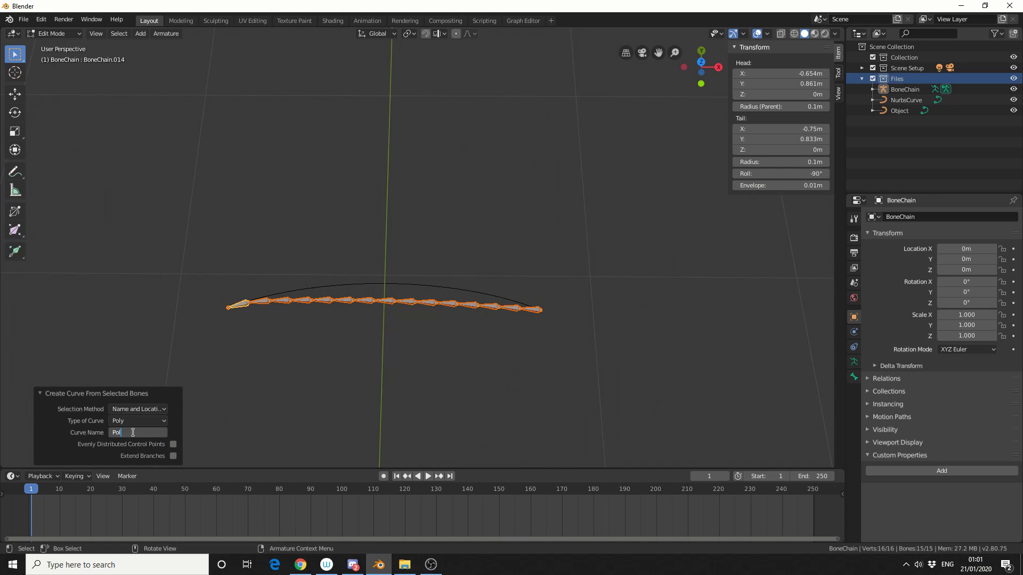
{"action": "type", "text": "y"}
{"action": "key", "text": "Return"}
Select the Poly curve and hide BoneChain and NurbsCurve in the Outliner.
{"action": "left_click", "coordinate": [690, 333]}
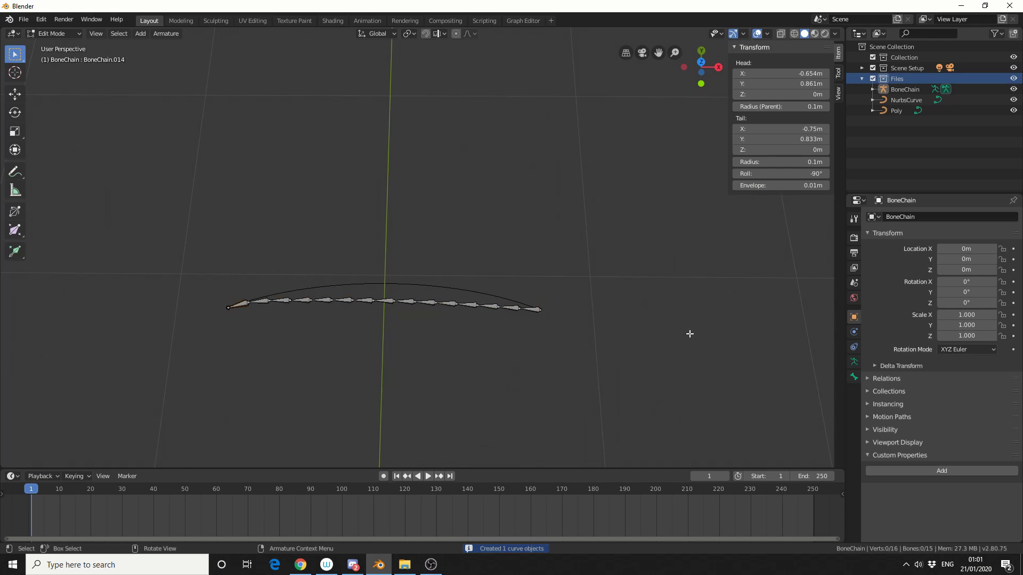
{"action": "left_click", "coordinate": [898, 111]}
{"action": "left_click_drag", "start_coordinate": [1013, 100], "coordinate": [1014, 89]}
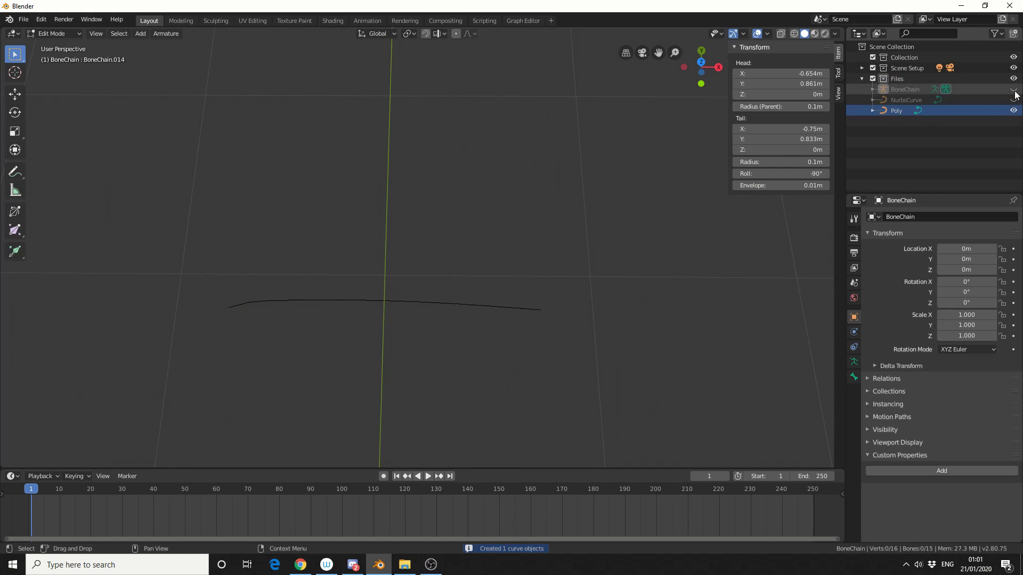